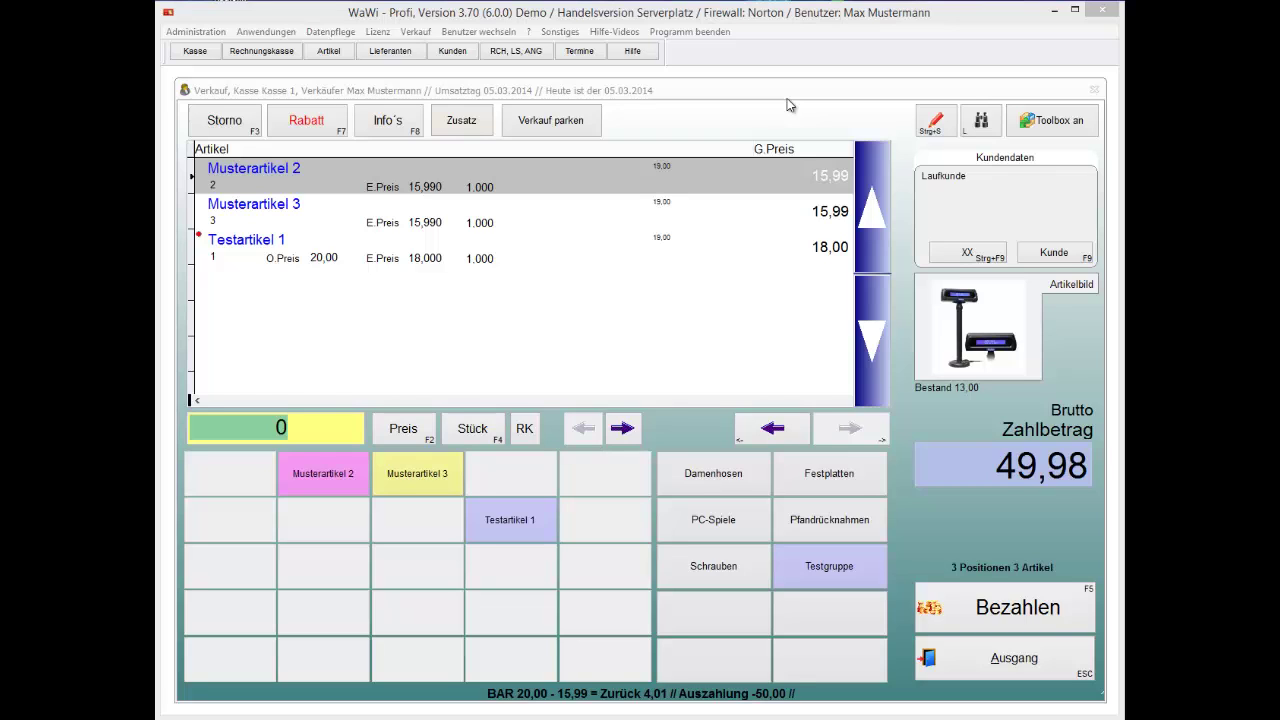
Open the customer record of the company "Ich bin eine Firma" for editing.
left_click(452, 52)
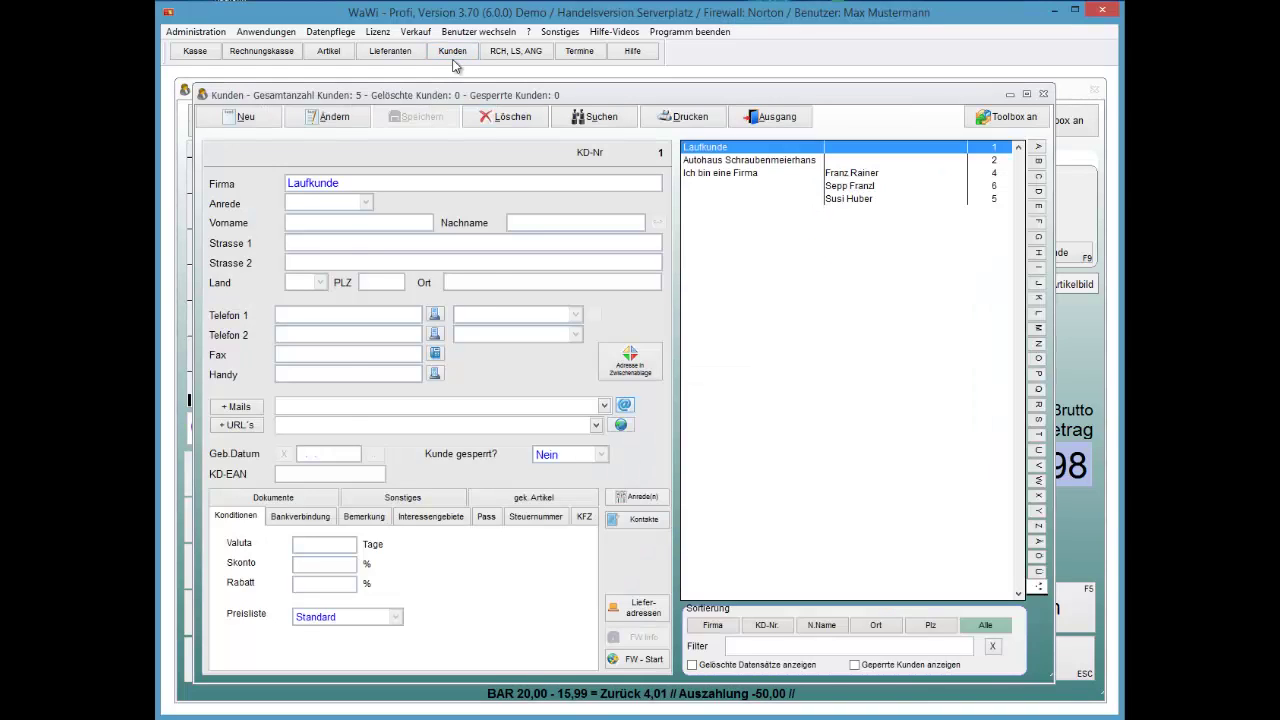
key("Down")
key("Down")
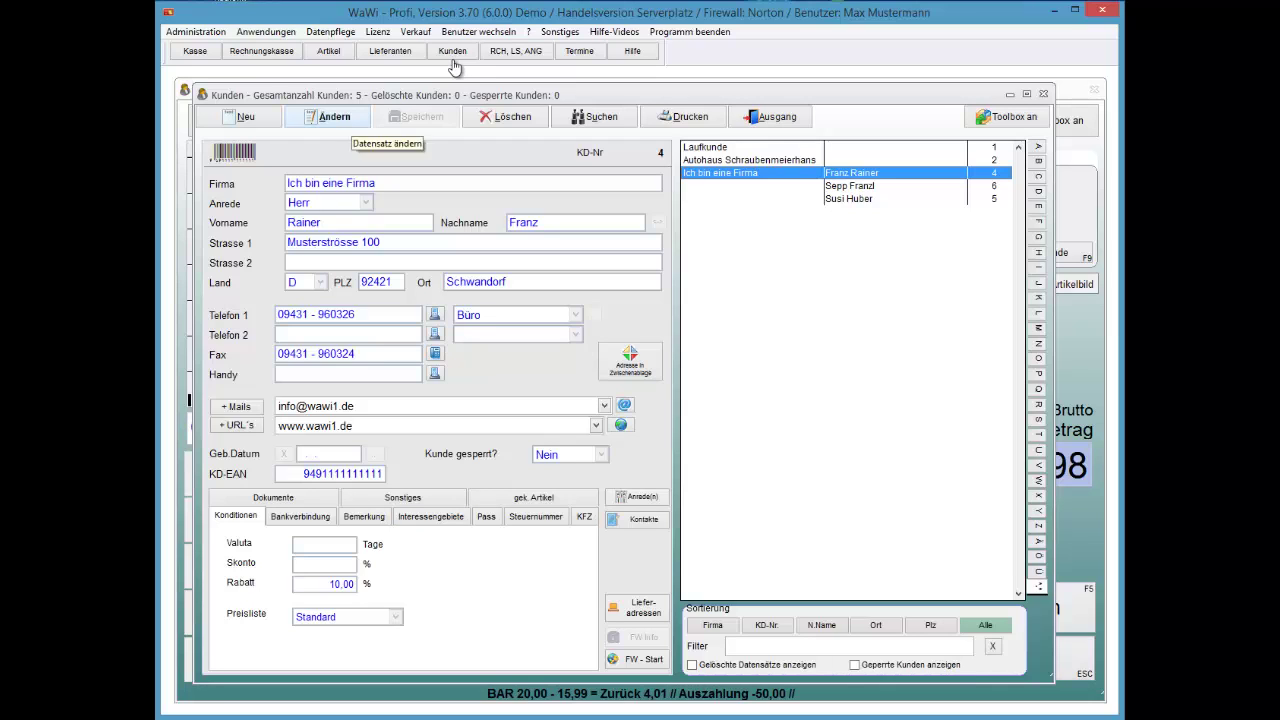
key("alt+a")
Set the customer's price list to Preisliste 3 in the record's conditions.
key("alt+Down")
key("End")
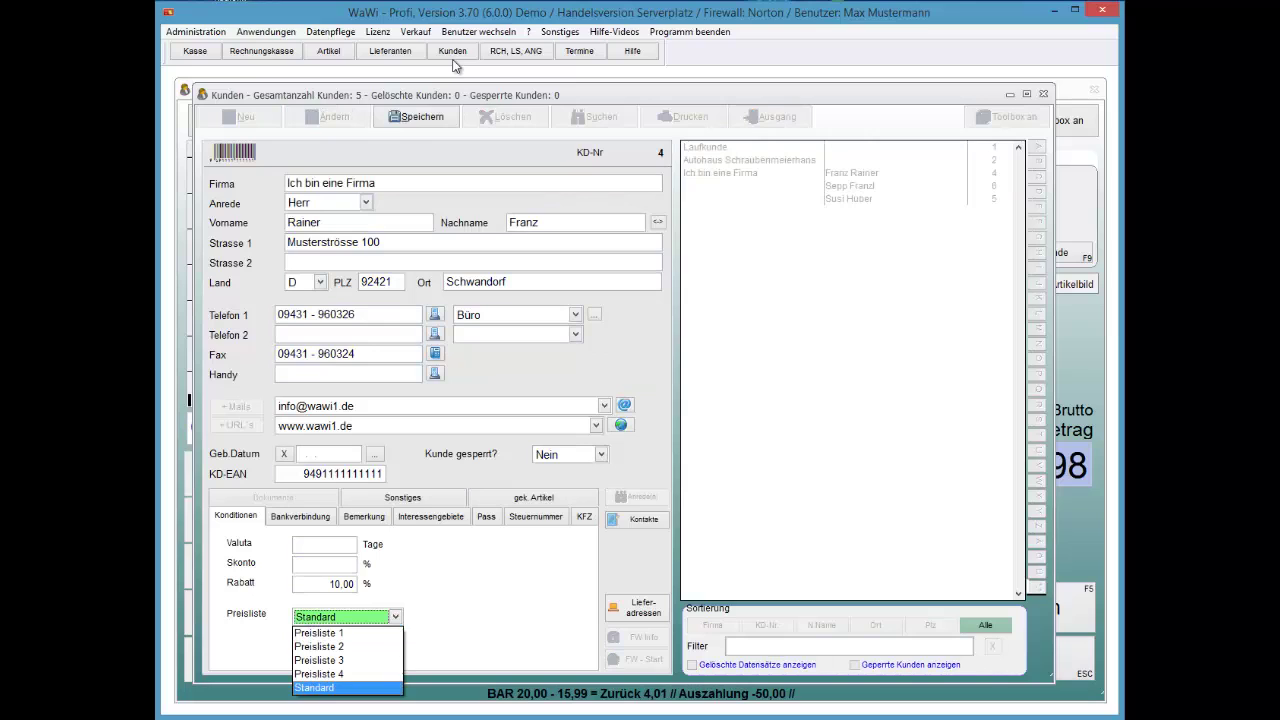
key("Up")
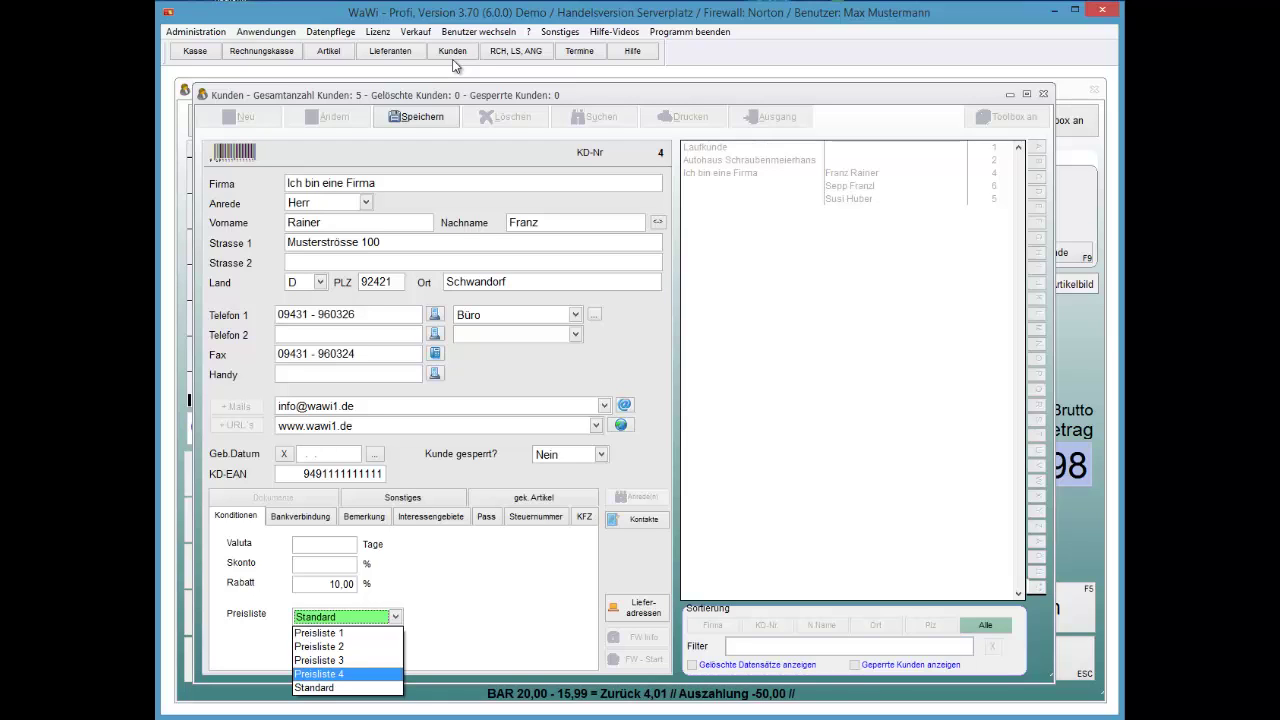
key("Up")
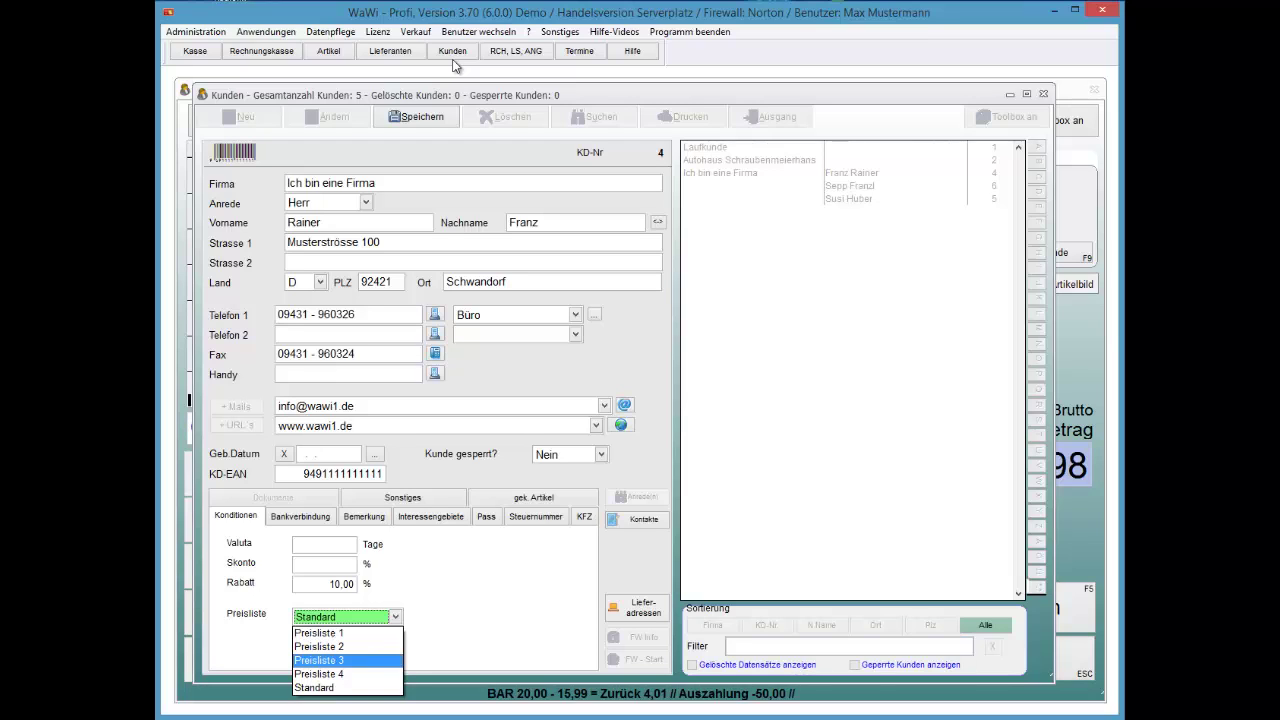
key("Return")
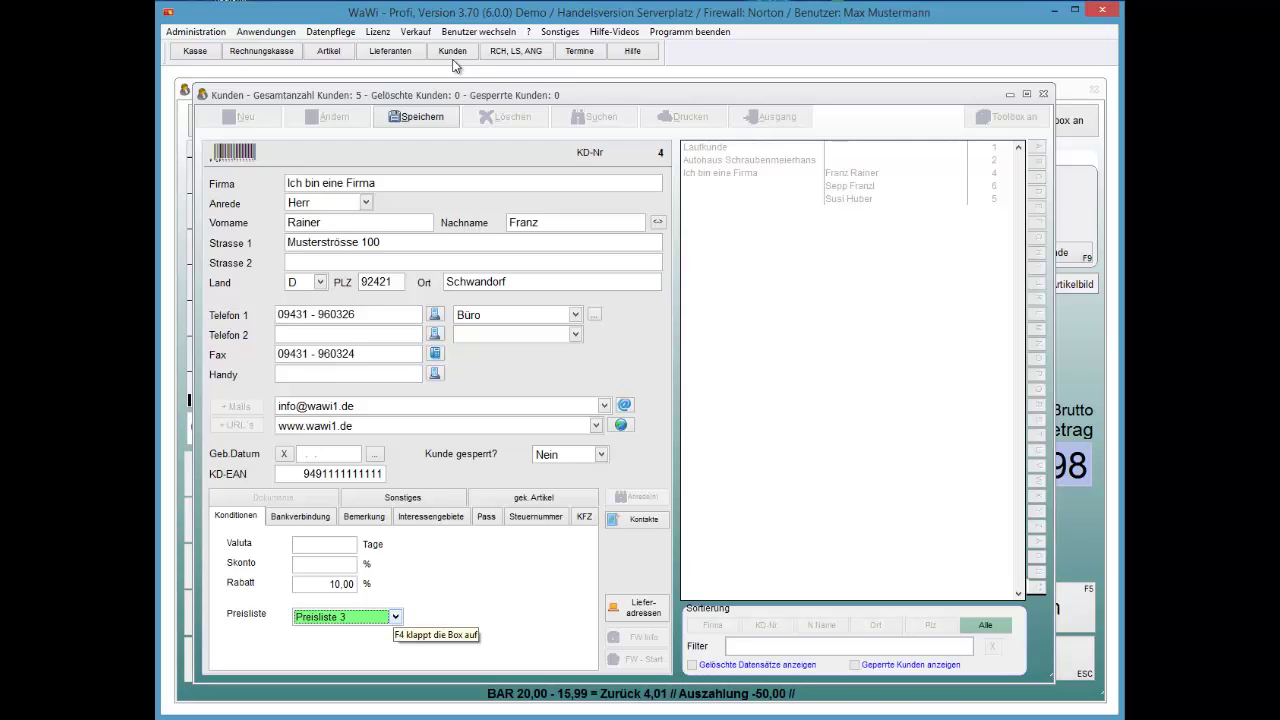
key("shift+Tab")
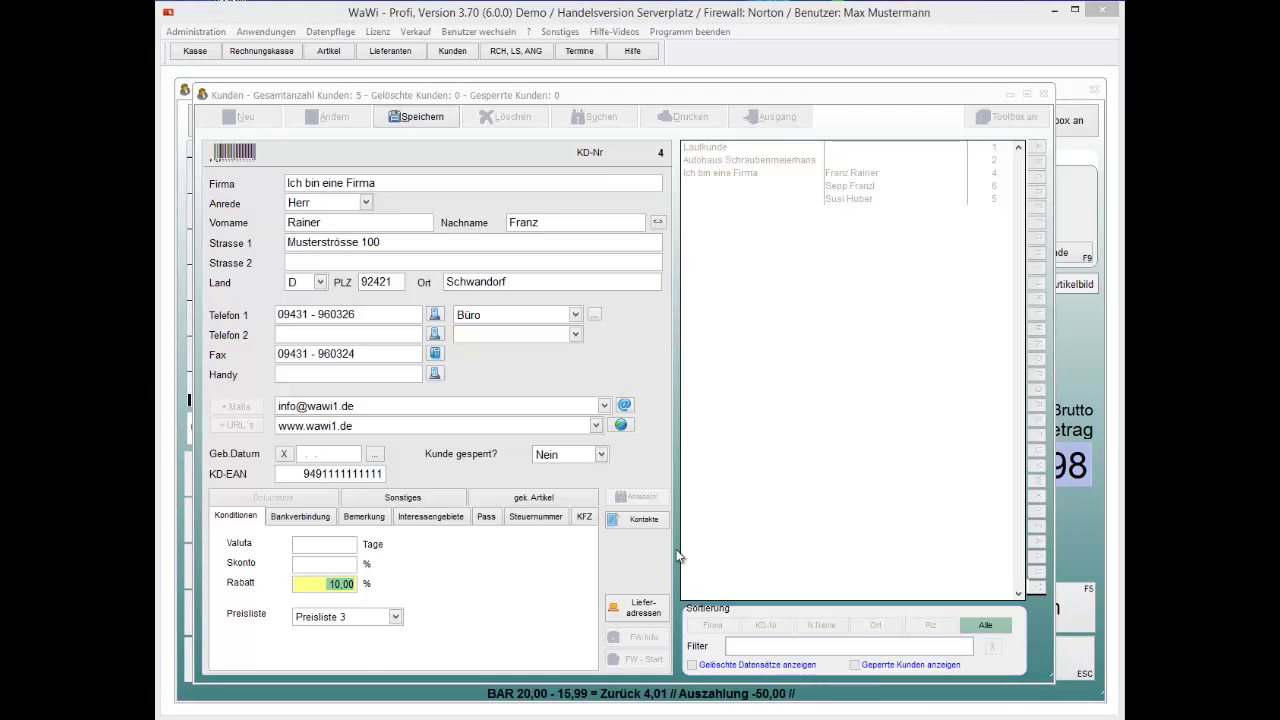
Set the customer's price list to Standard, then save the record and return to the sale.
left_click(396, 617)
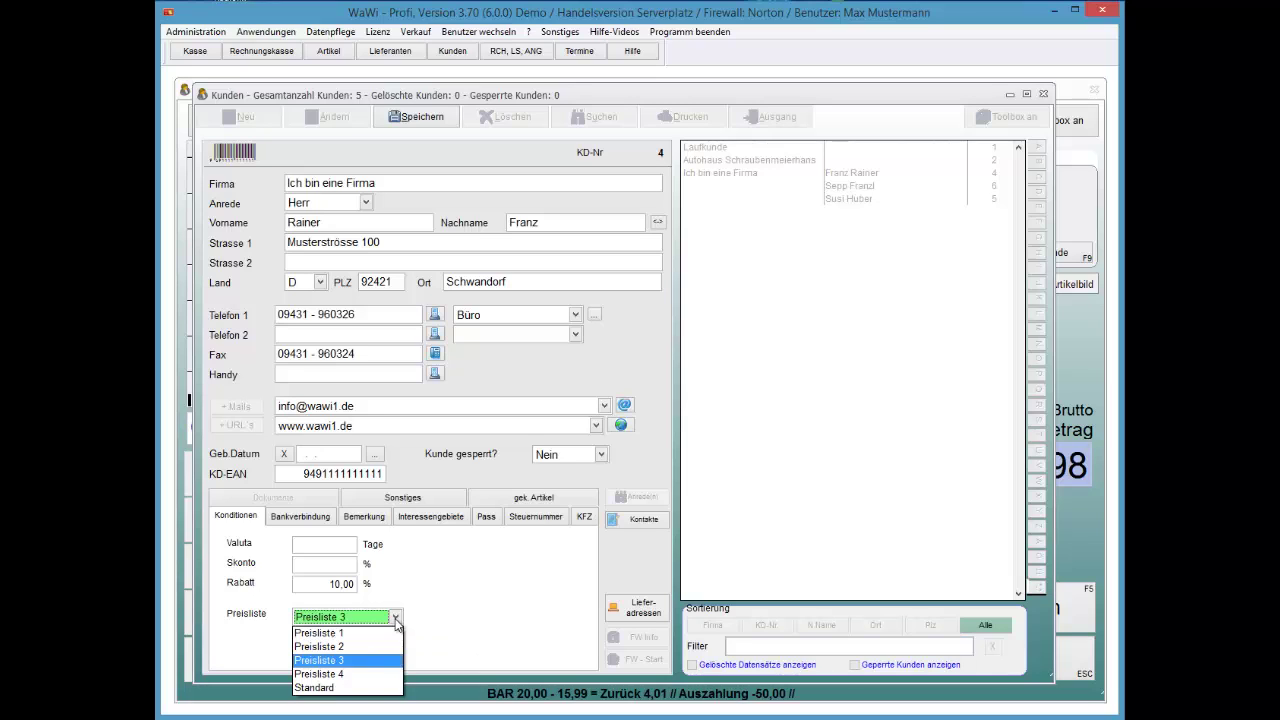
key("Down")
key("Down")
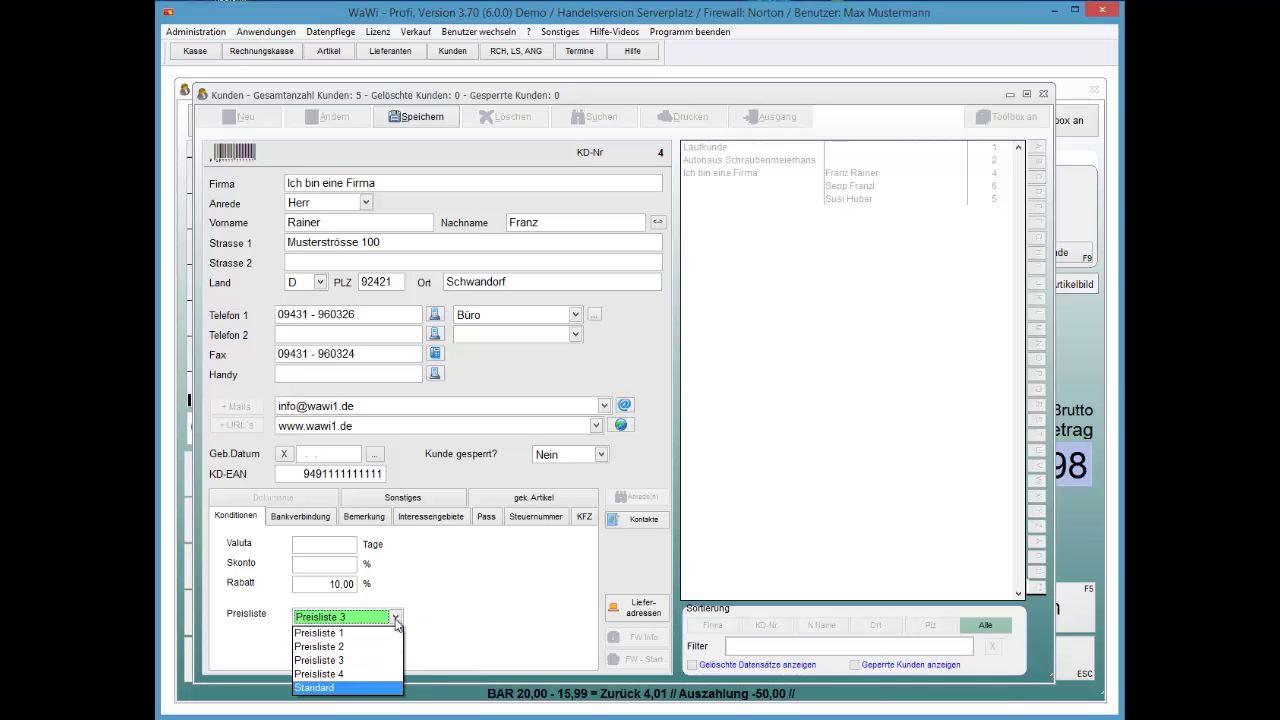
key("Return")
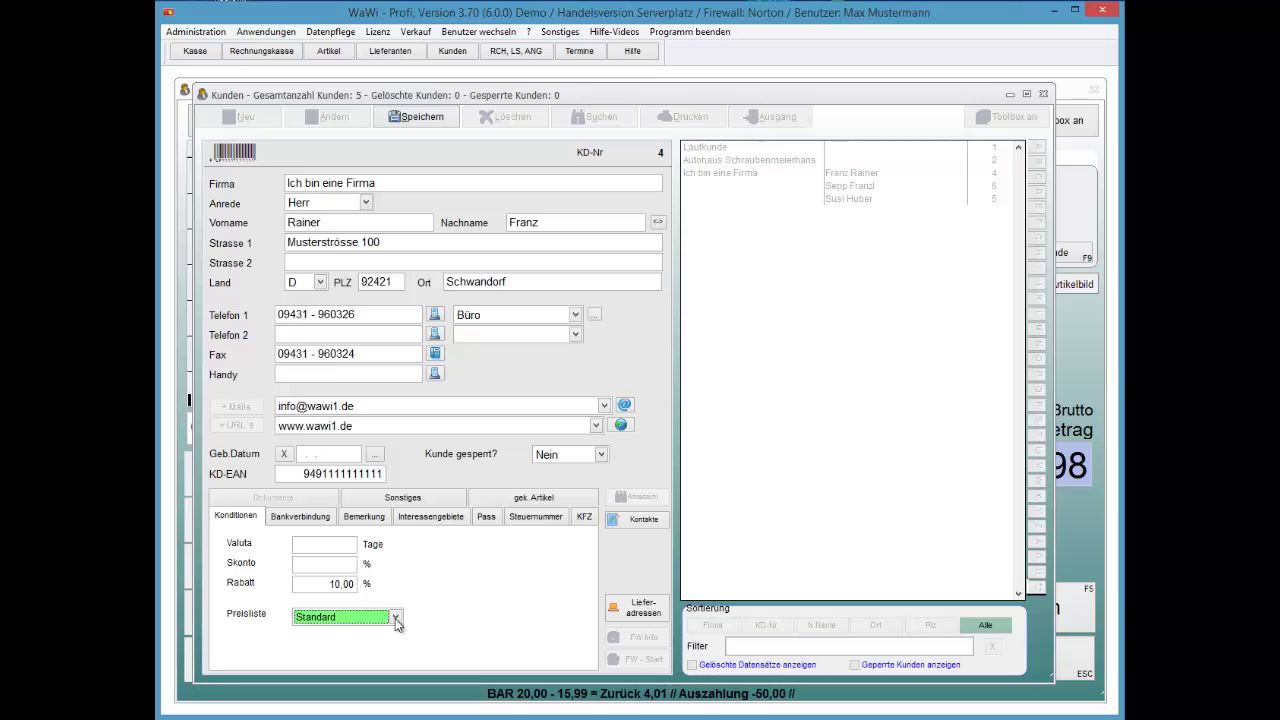
key("Escape")
key("Left")
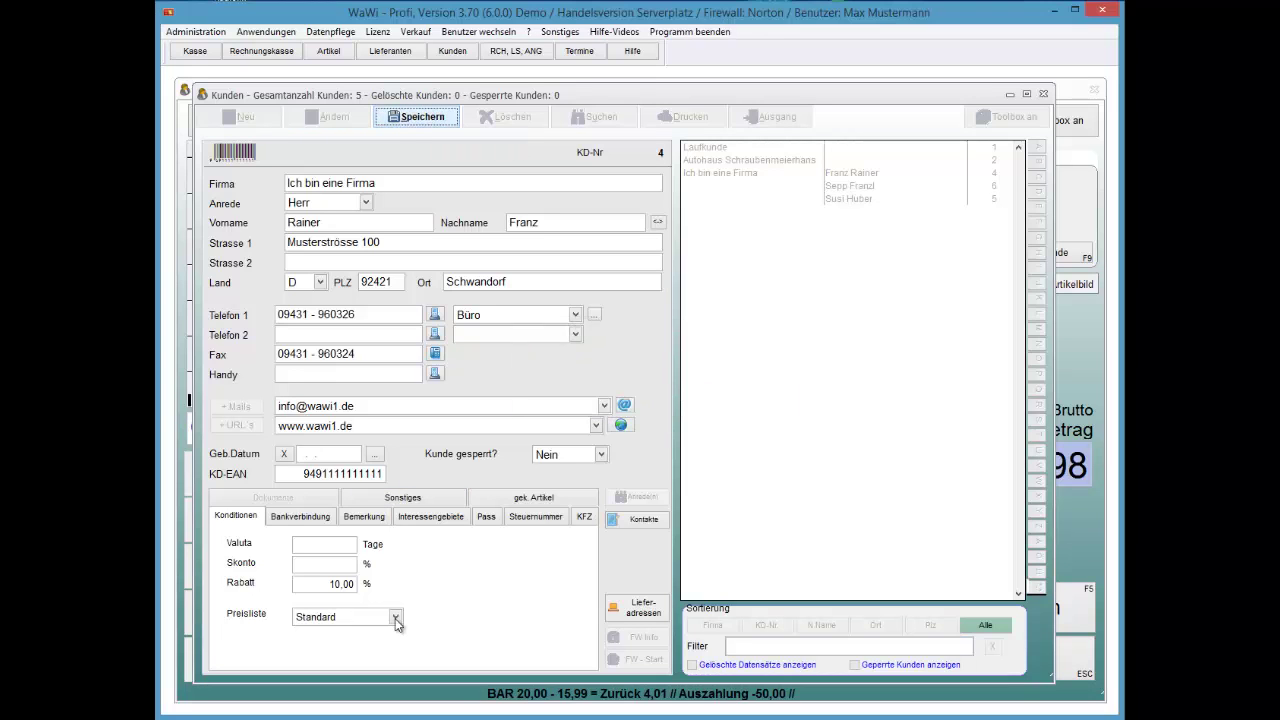
key("Return")
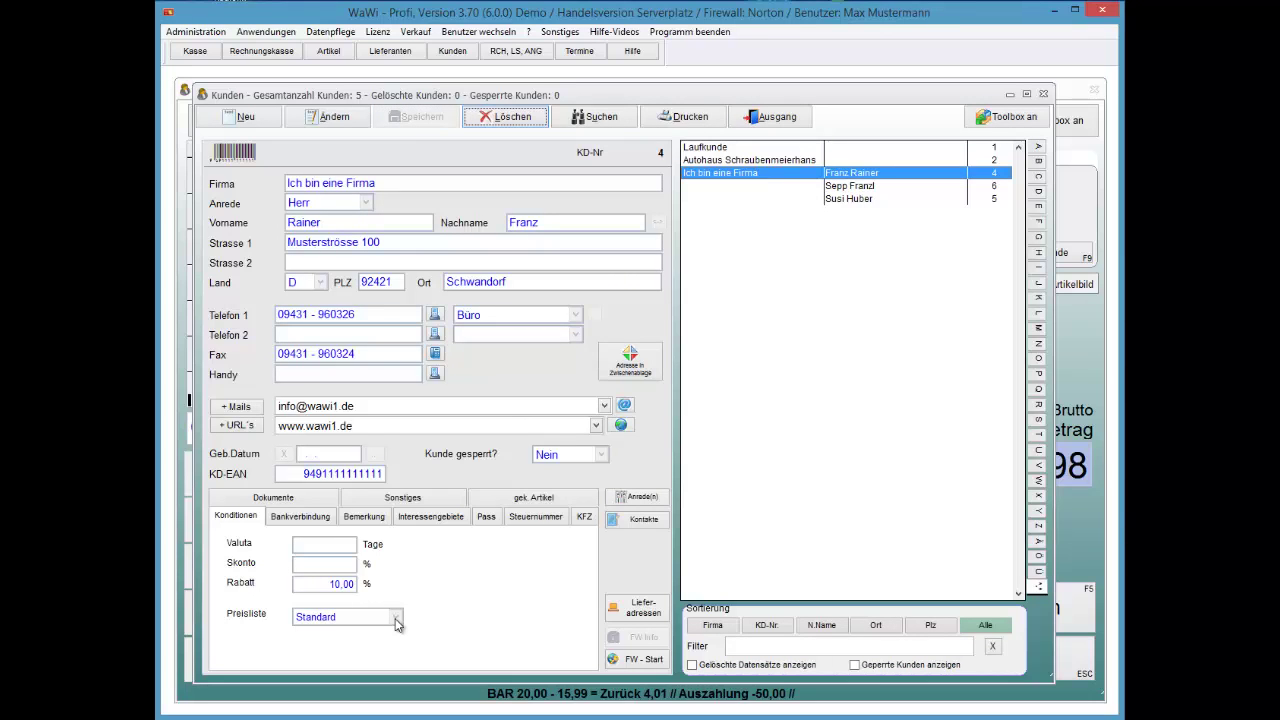
key("Escape")
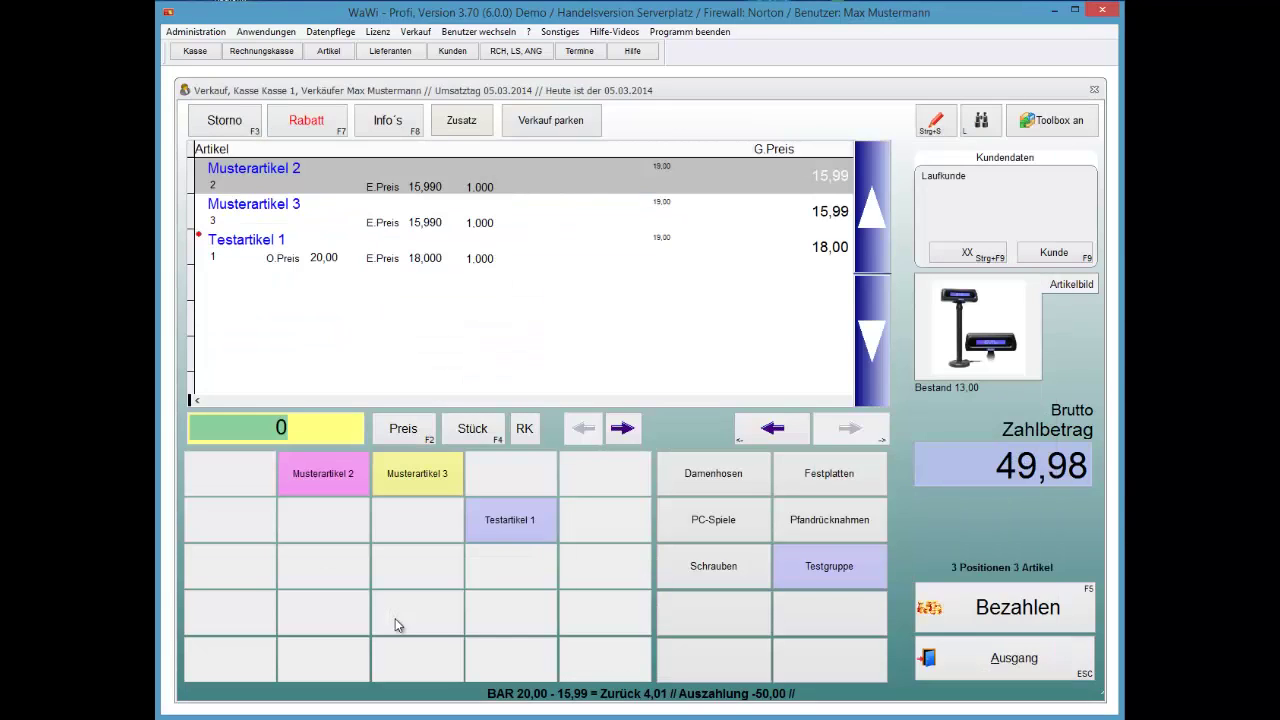
Search the customers for "firma" and assign "Ich bin eine Firma" to the current sale.
key("Down")
key("Up")
key("F9")
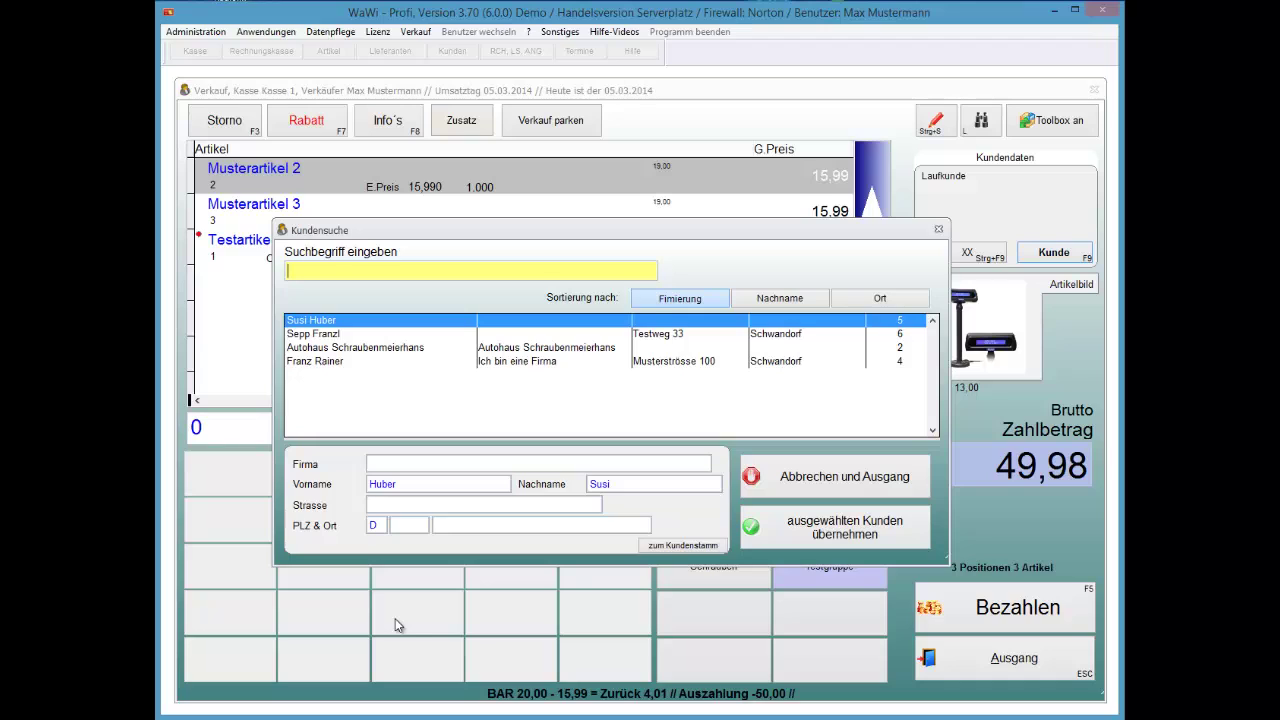
type("firma")
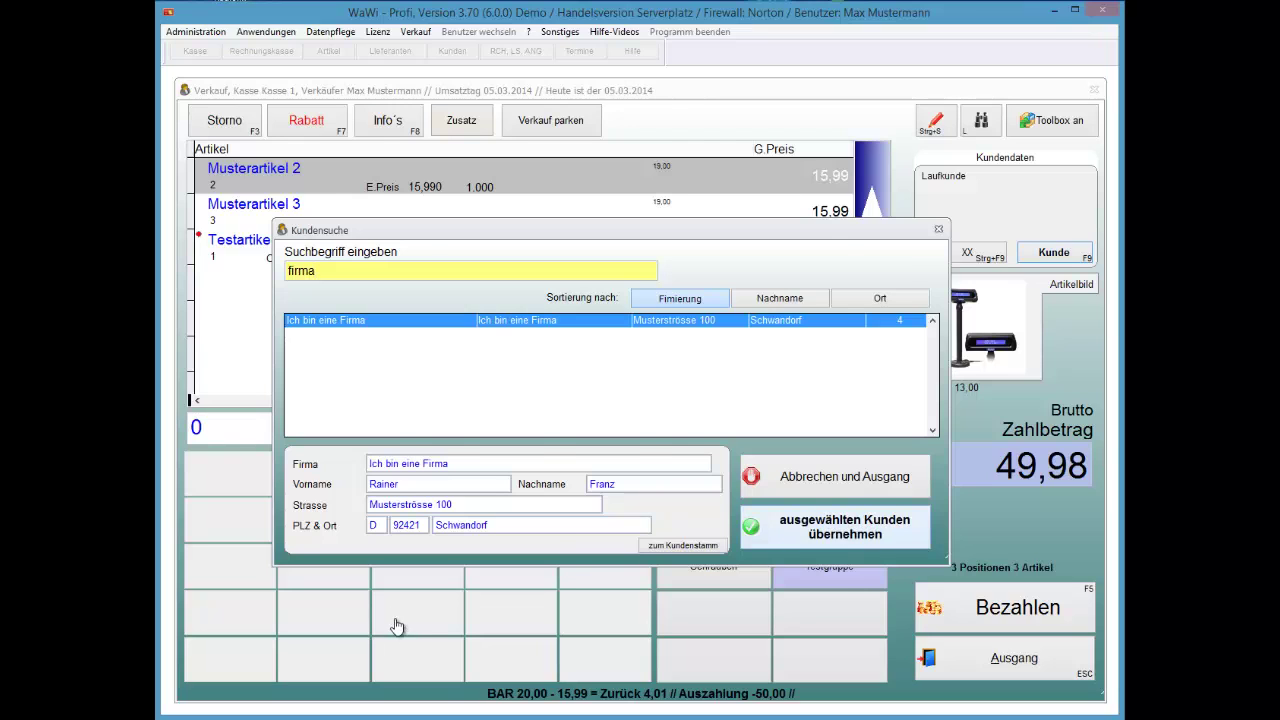
key("Return")
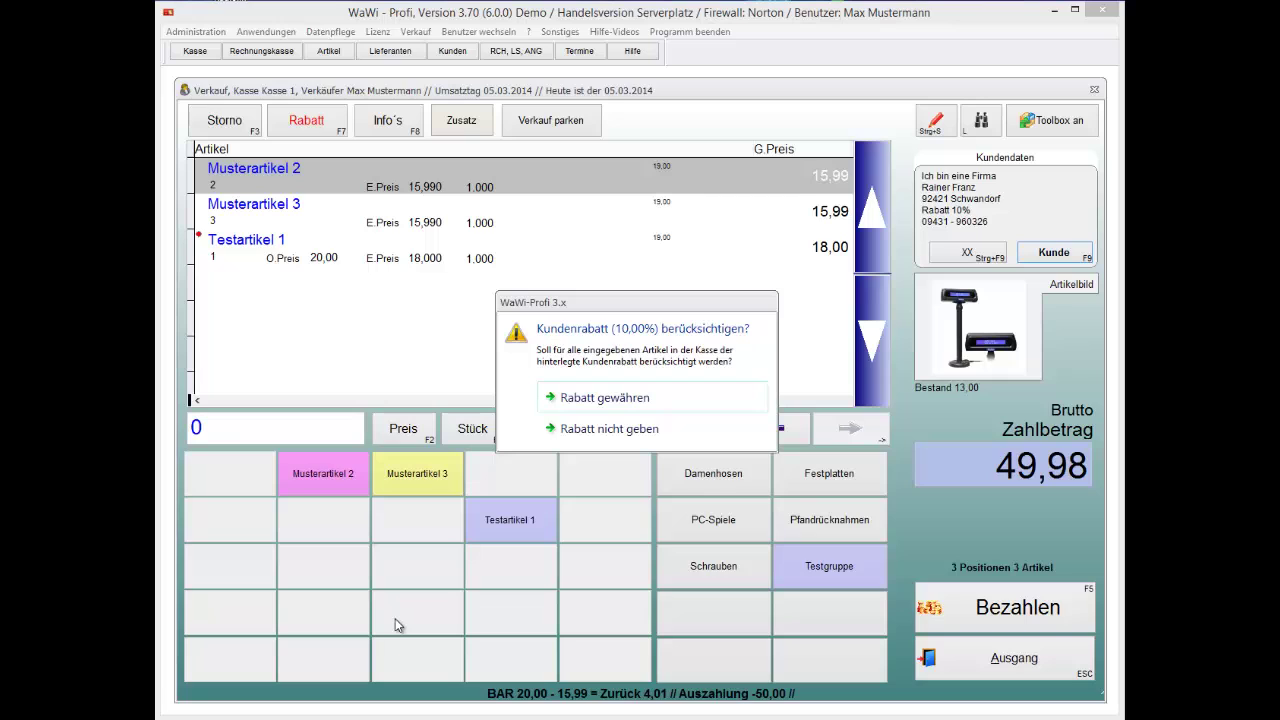
Grant the stored 10% customer discount for the articles already entered in the sale.
key("Tab")
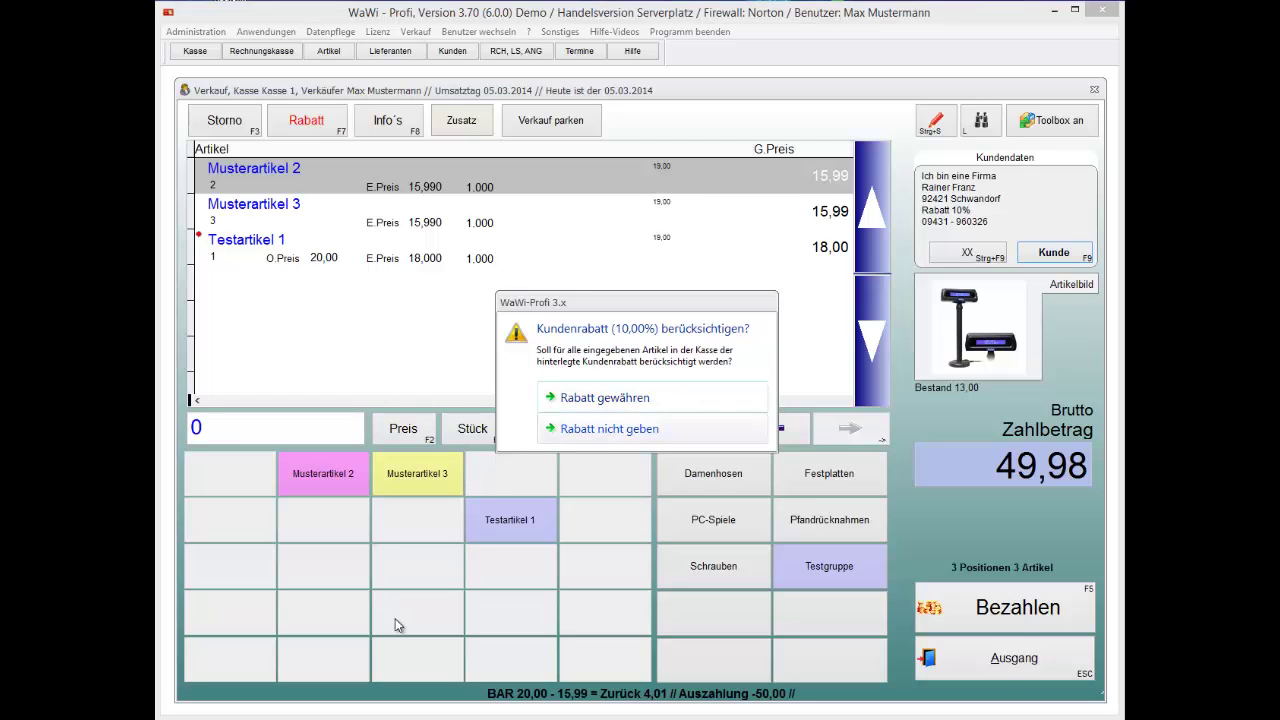
key("Tab")
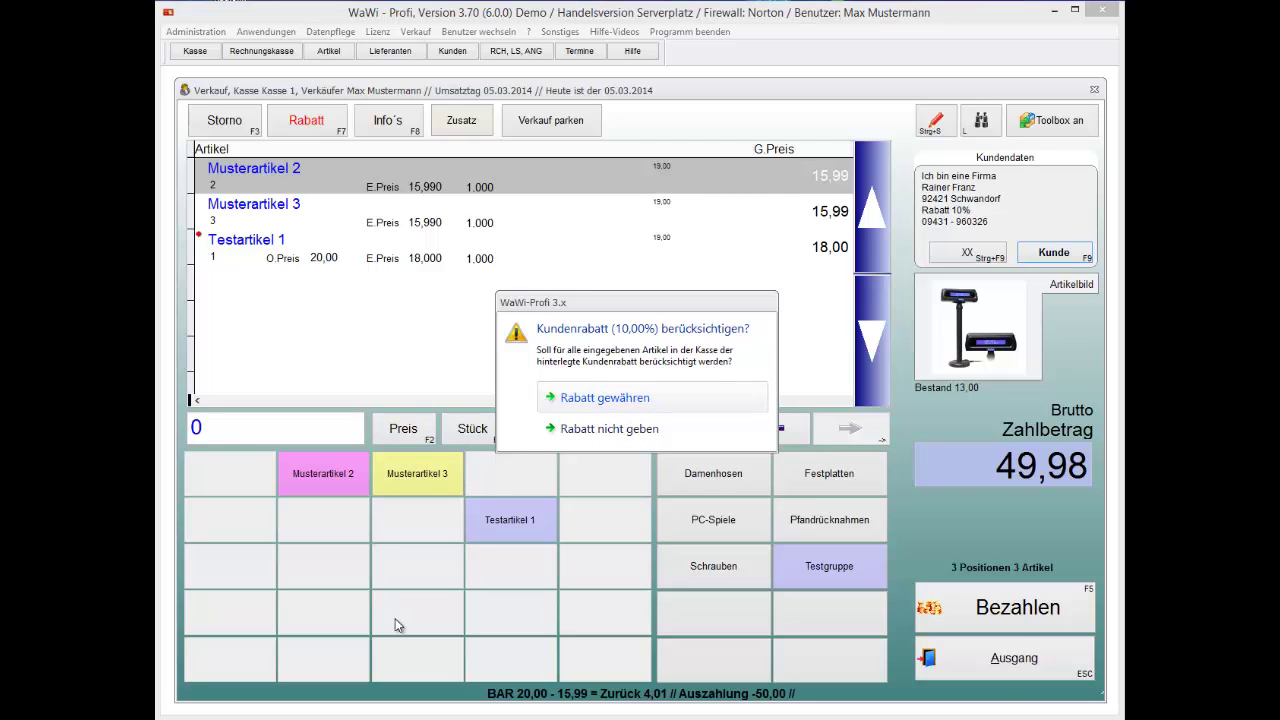
key("Return")
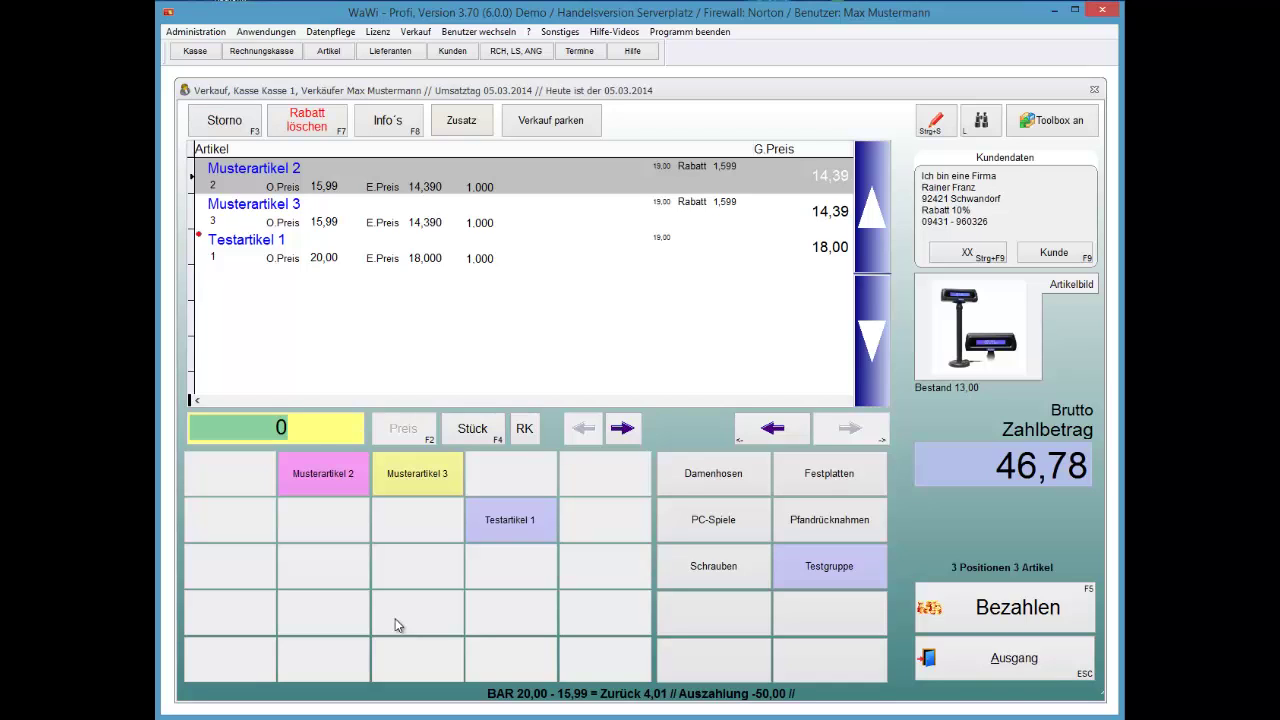
Review the discounted sale lines and check Testartikel 1's price lists and offer price in the article master.
key("Down")
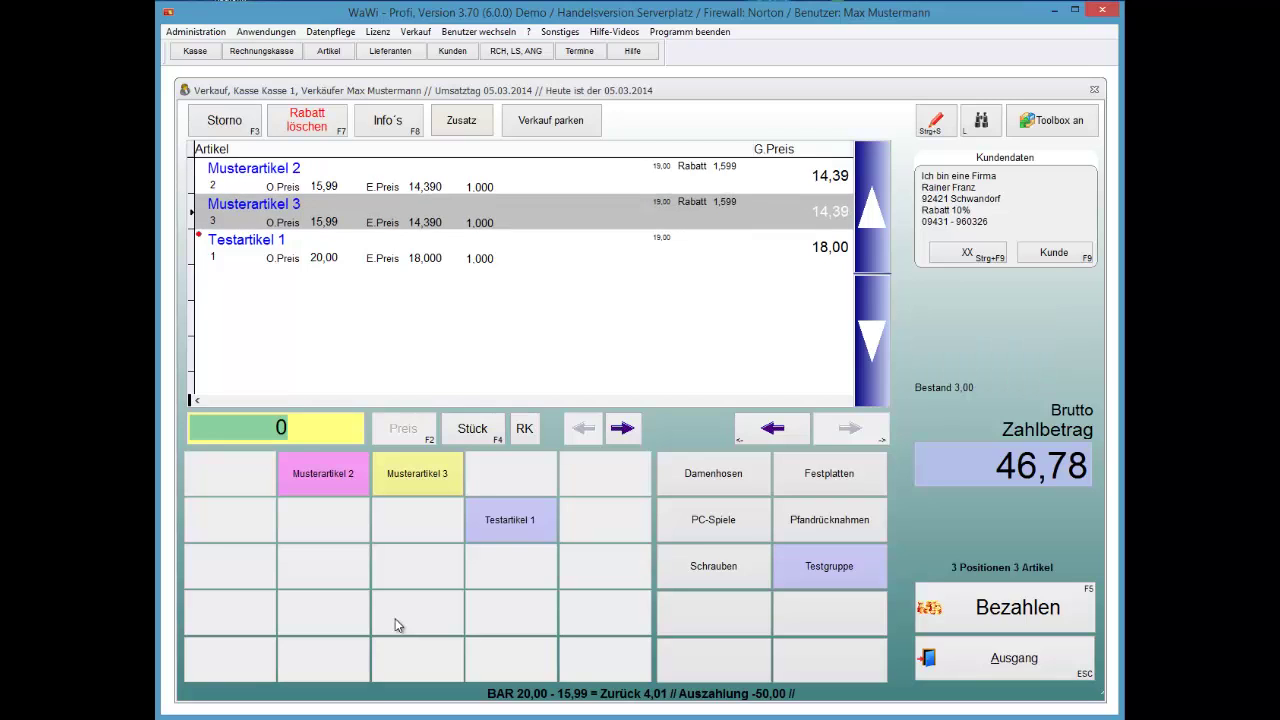
key("Up")
key("Down")
key("Down")
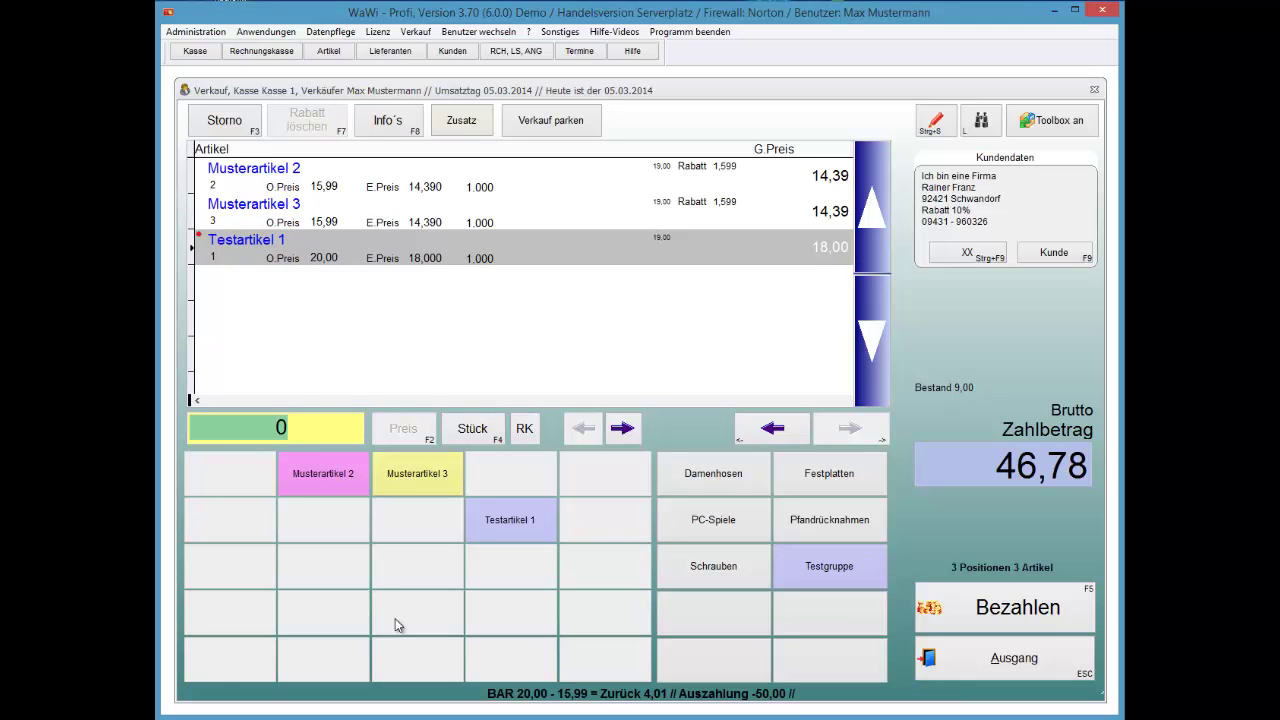
key("F8")
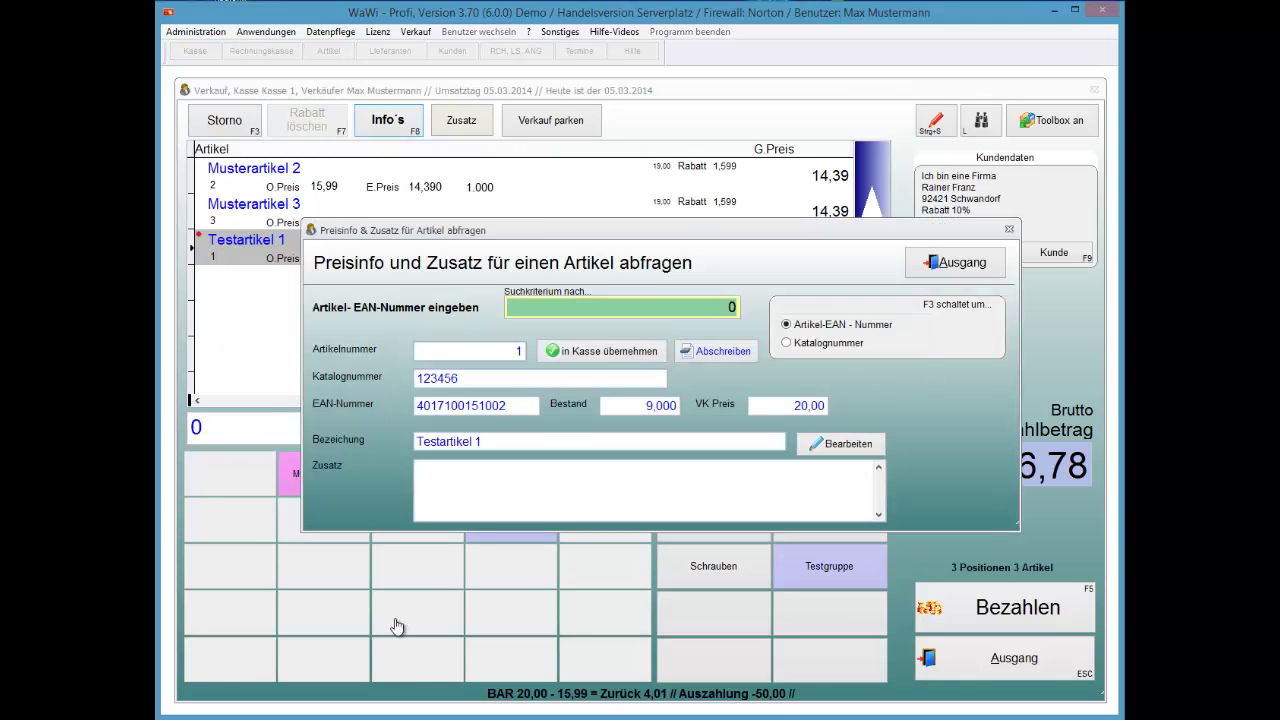
key("alt+b")
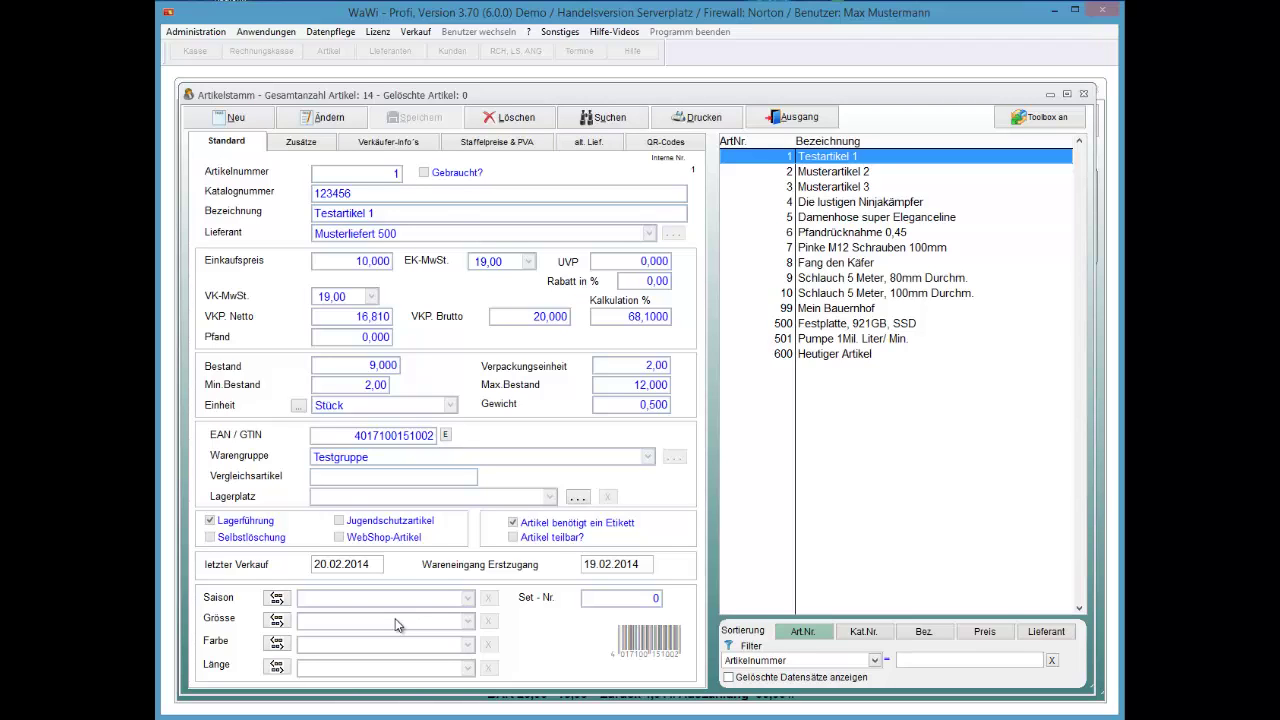
key("ctrl+Tab")
key("ctrl+Tab")
key("ctrl+Tab")
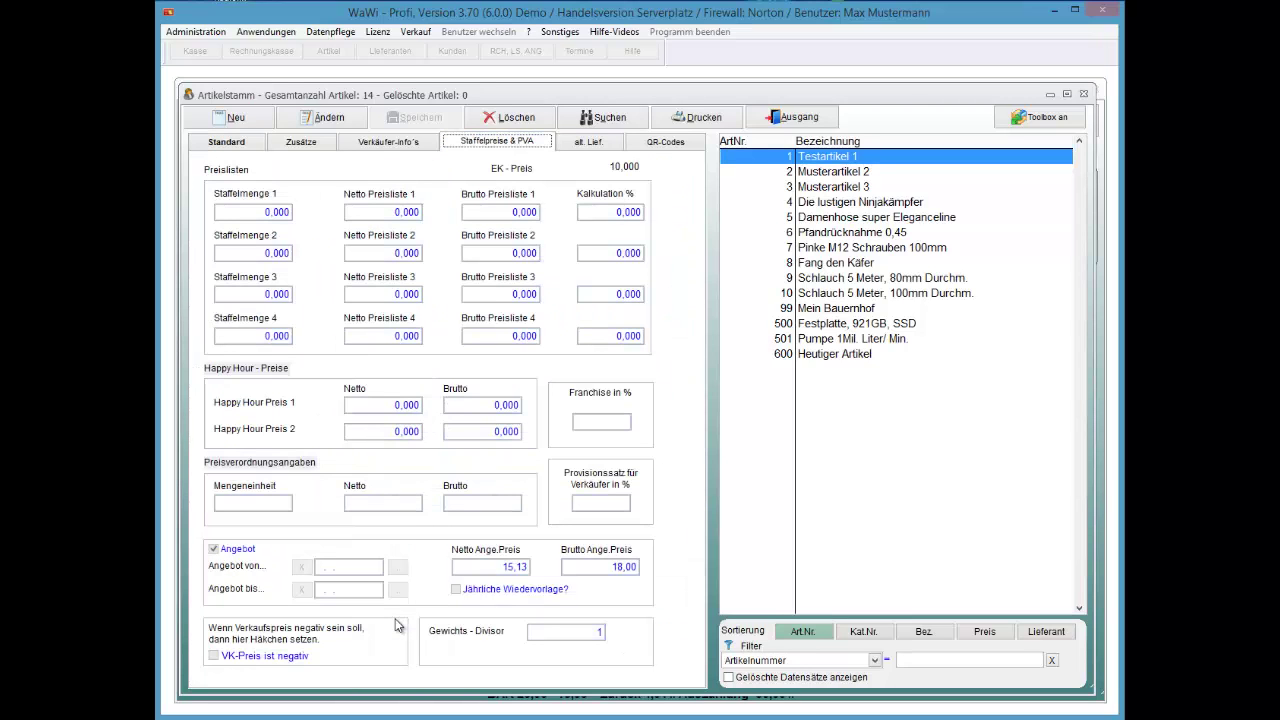
key("Tab")
key("Escape")
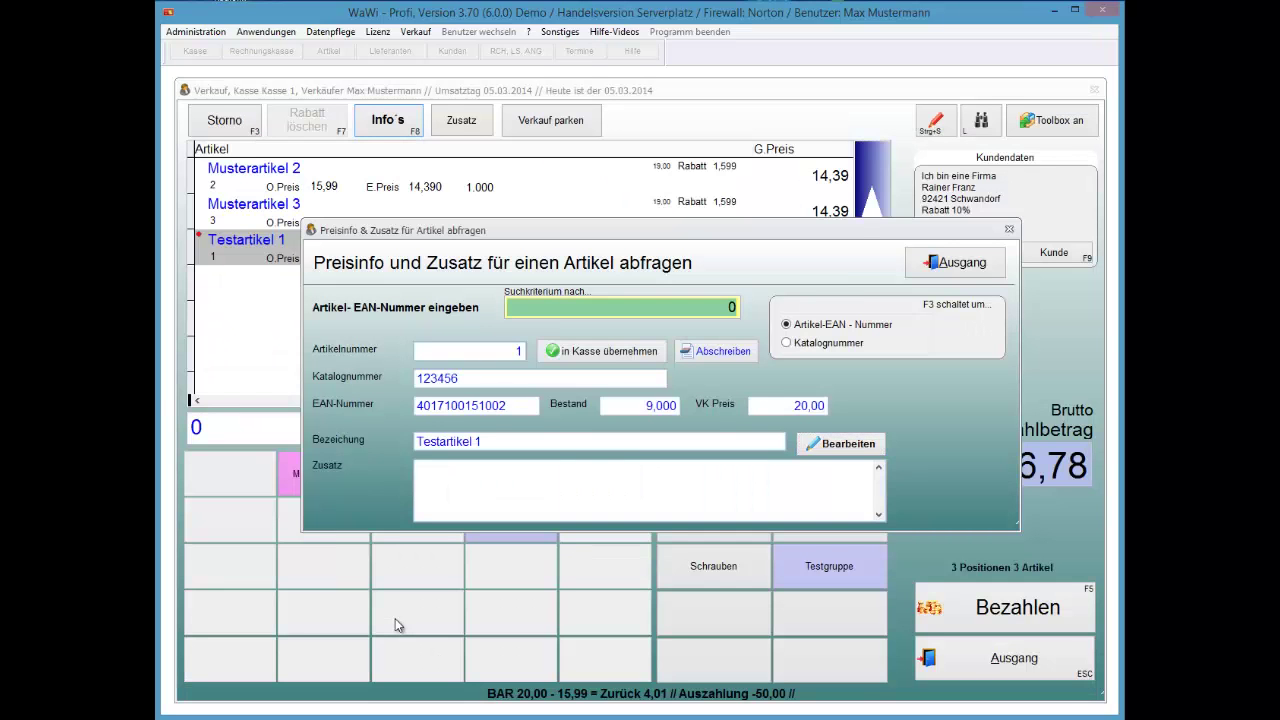
key("Escape")
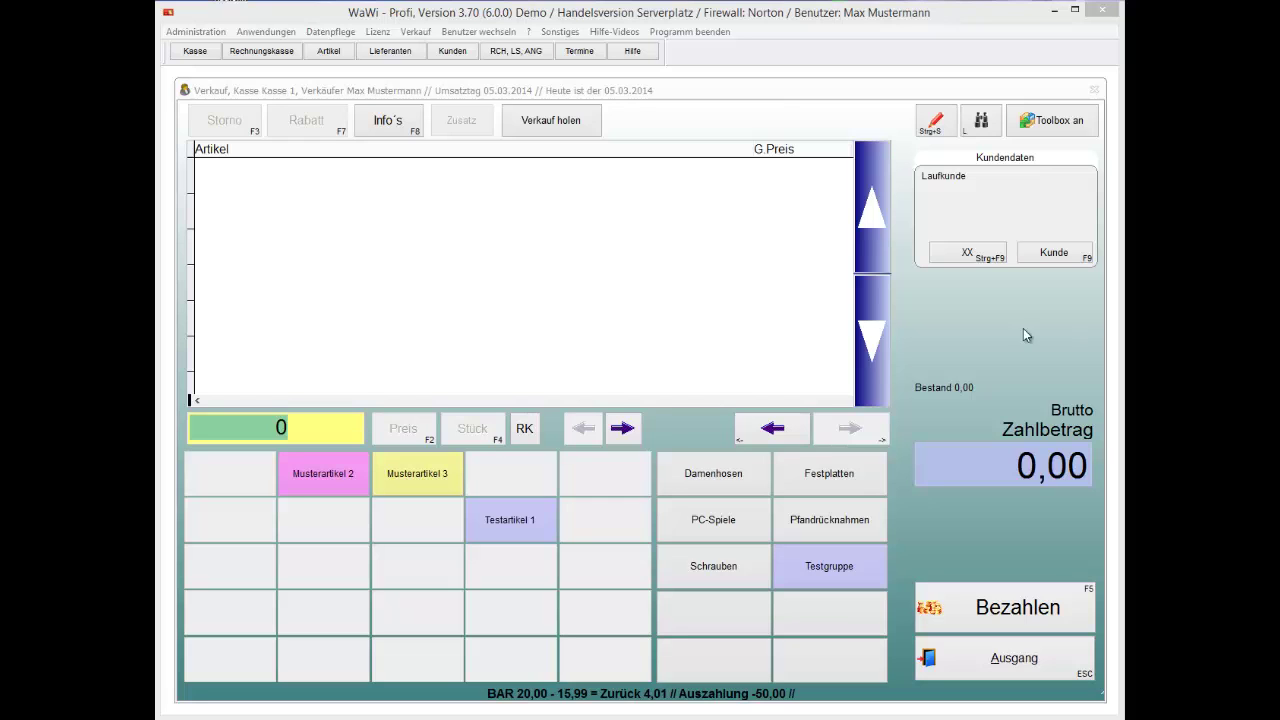
Assign the customer "Ich bin eine Firma" to the new empty sale.
left_click(1046, 256)
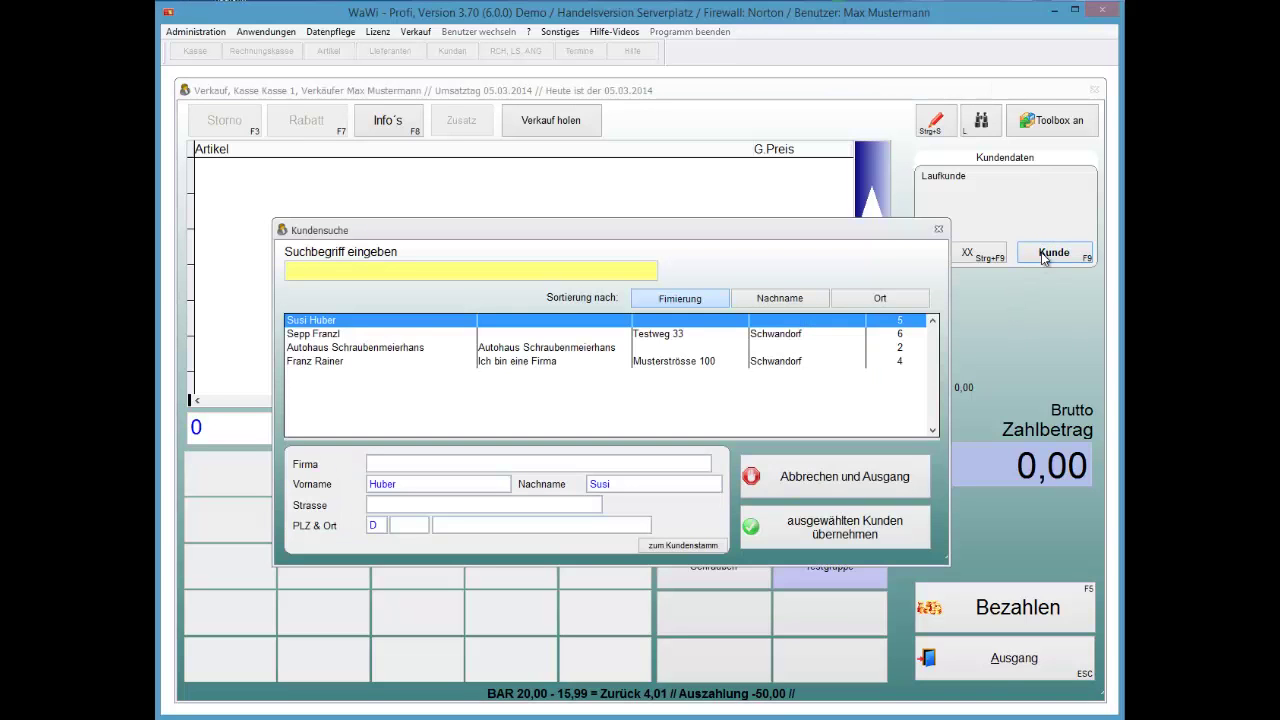
key("Down")
key("Down")
key("Down")
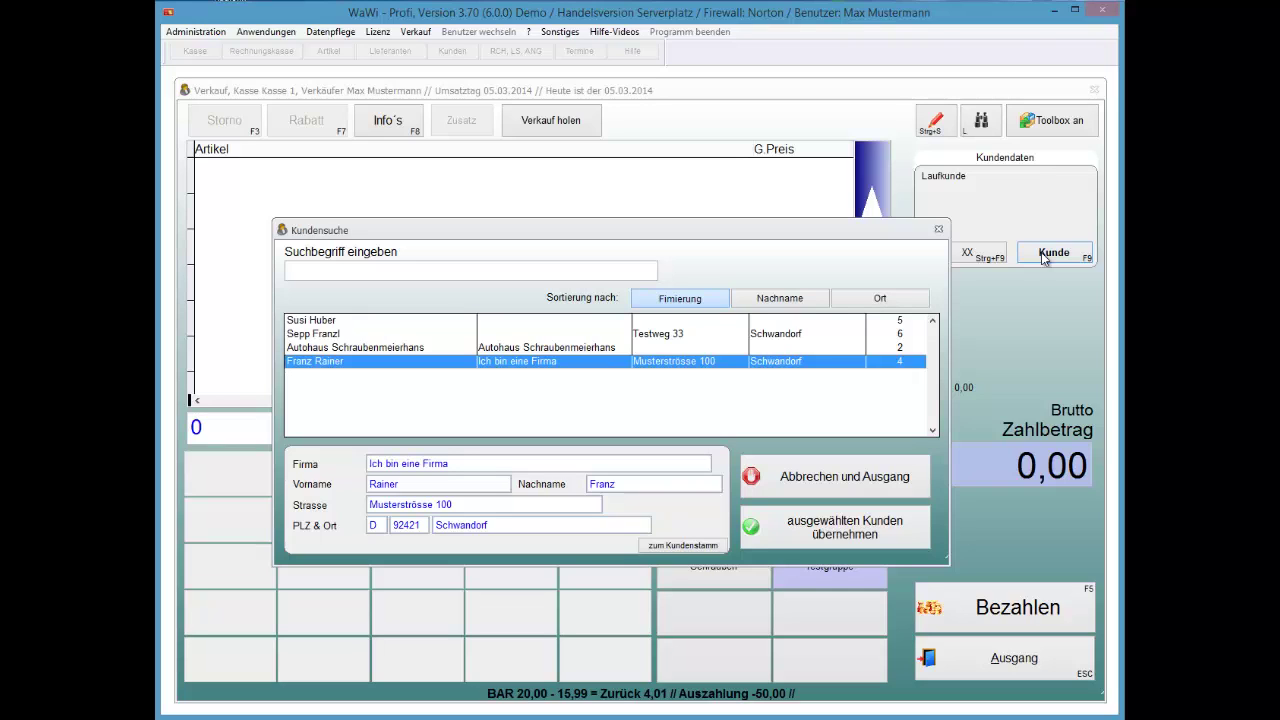
key("Return")
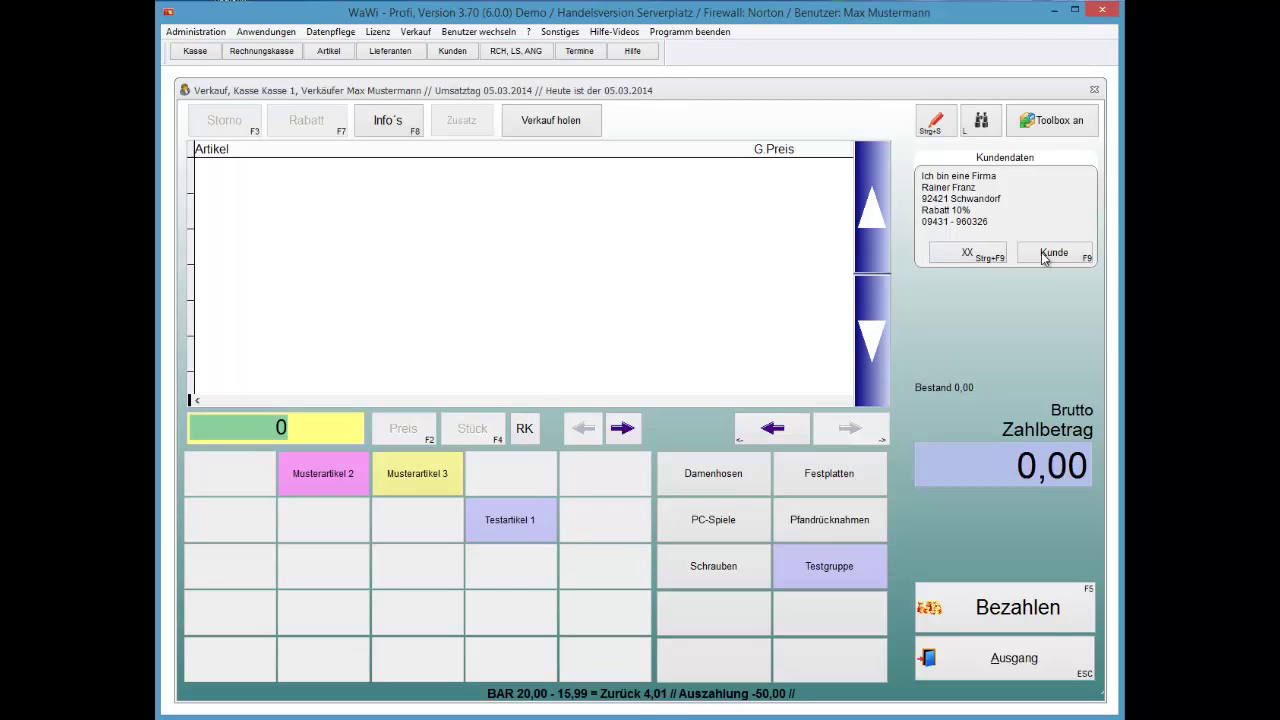
key("Home")
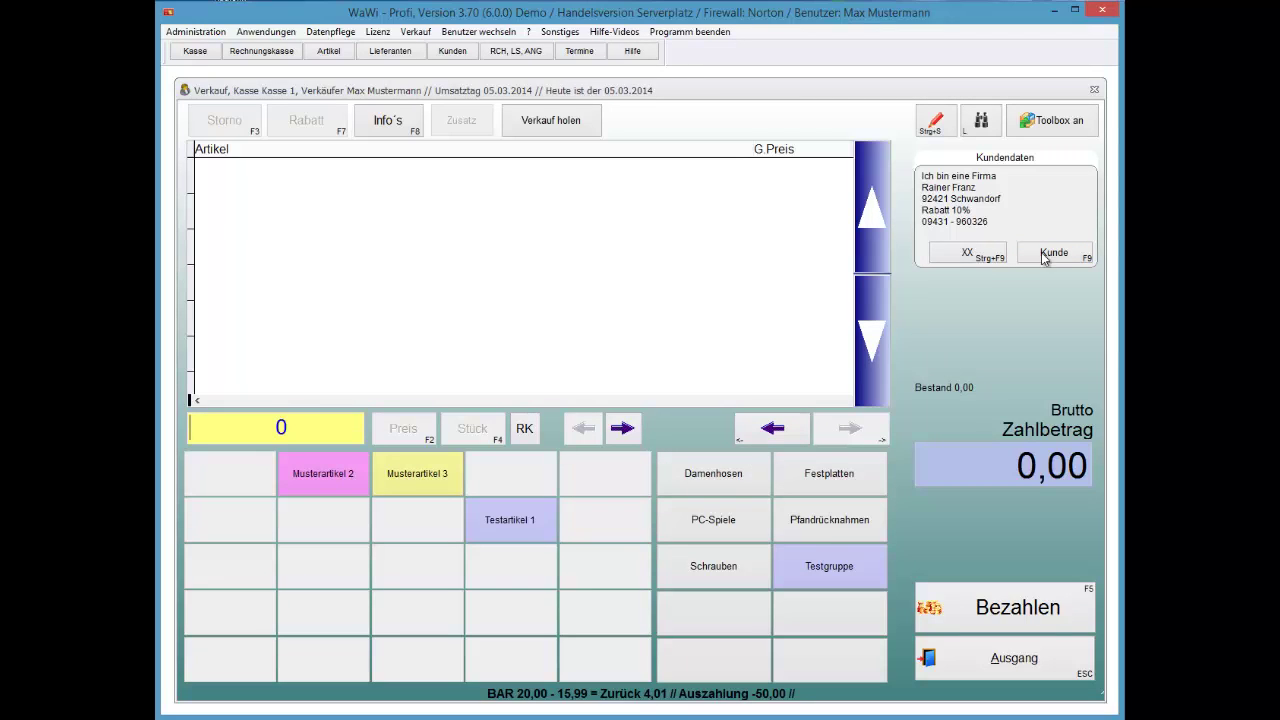
key("ctrl+l")
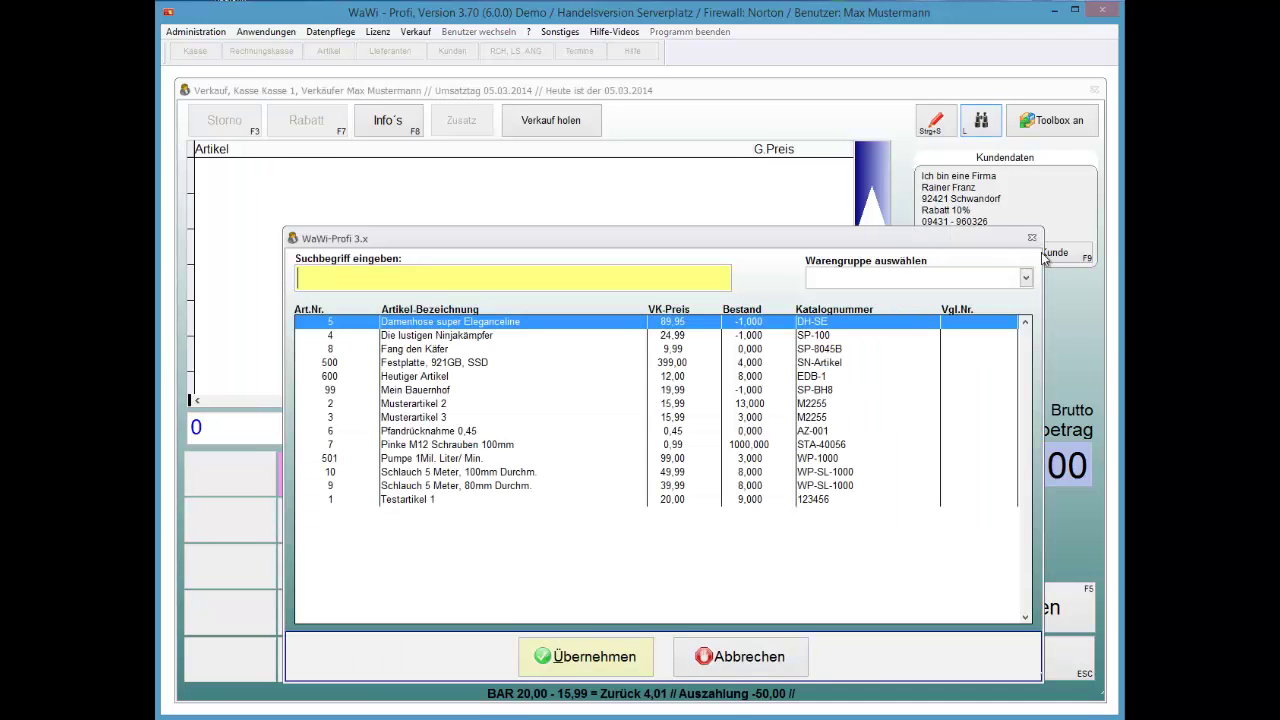
key("Escape")
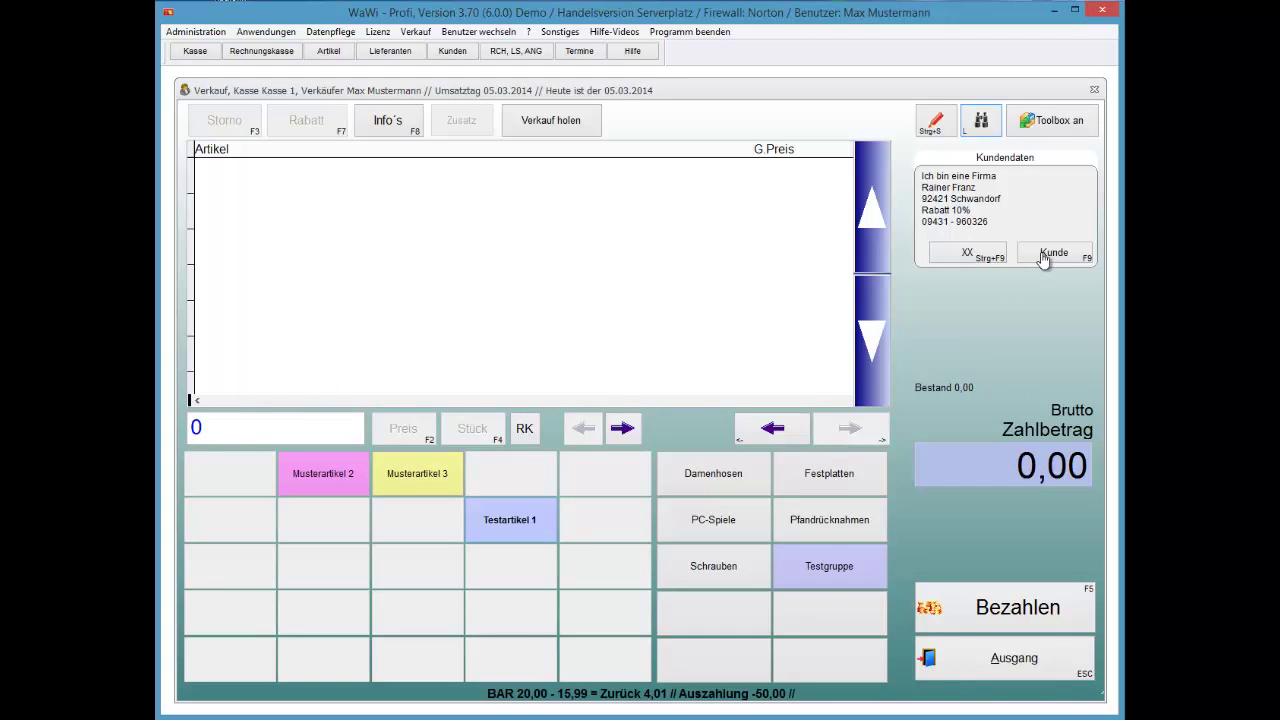
Add one each of Testartikel 1, Musterartikel 3 and Musterartikel 2 to the sale and start the payment.
key("Return")
key("Return")
key("Return")
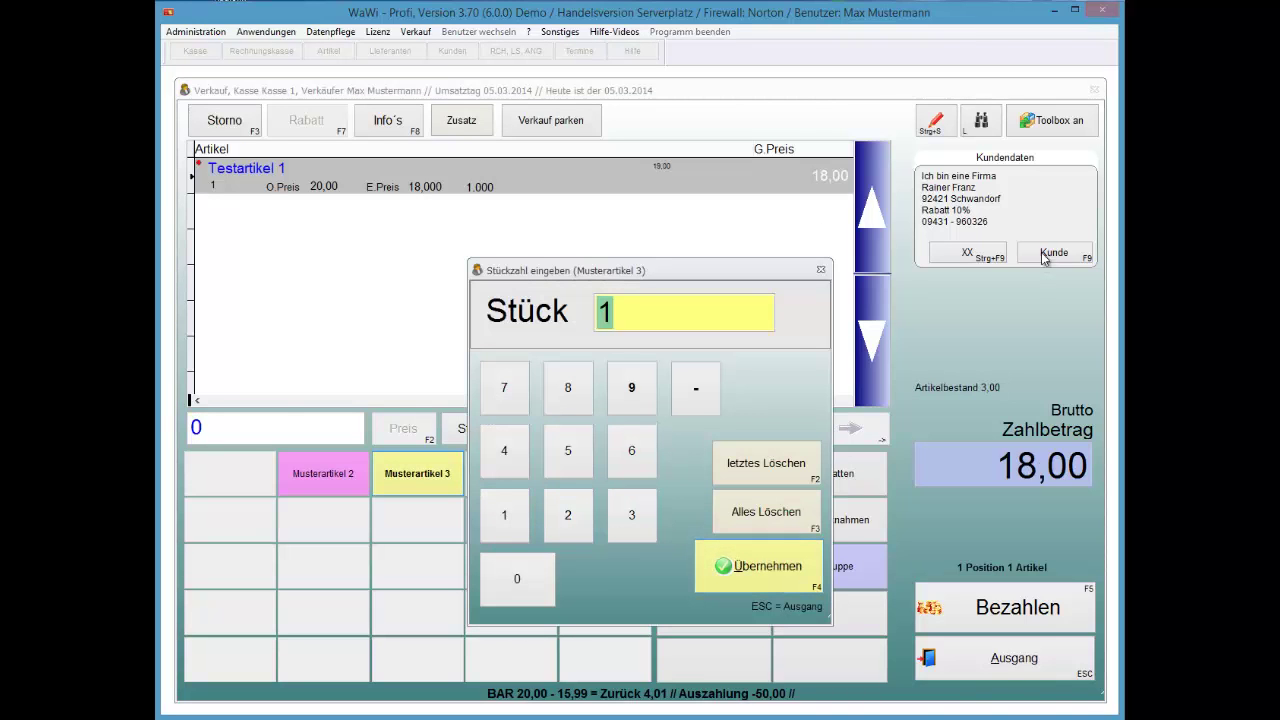
key("Return")
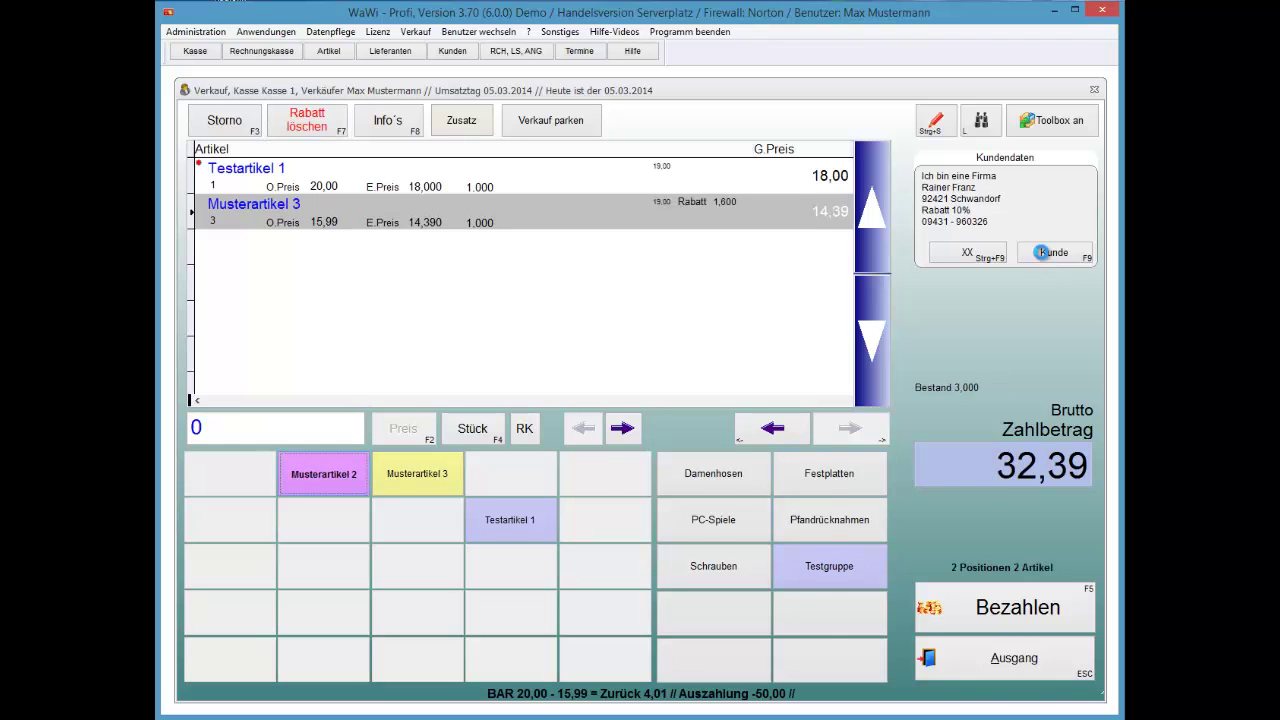
key("Return")
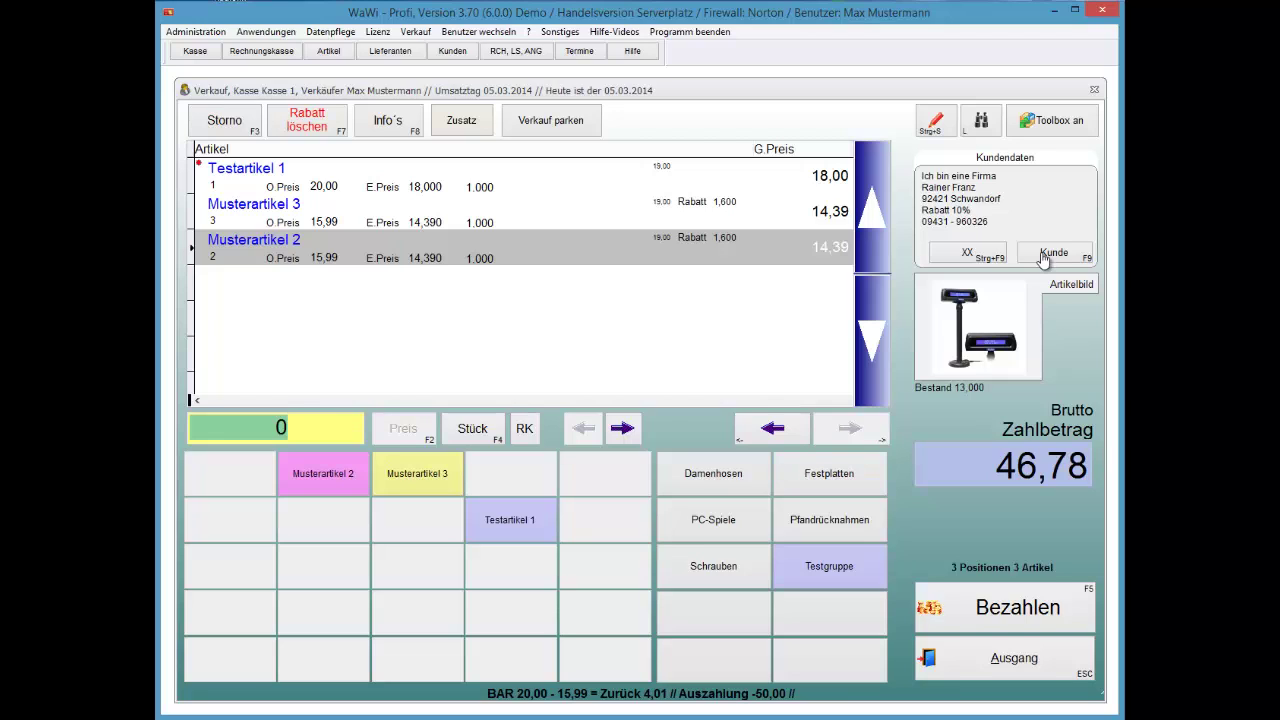
key("F5")
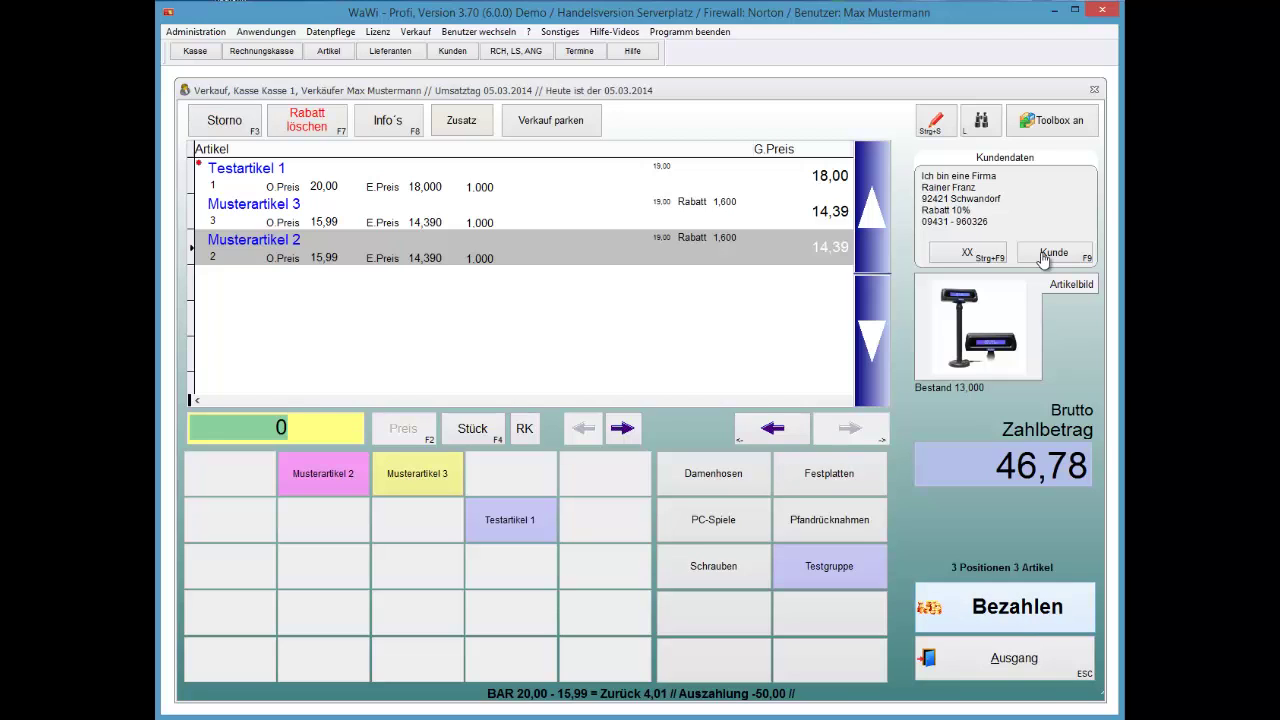